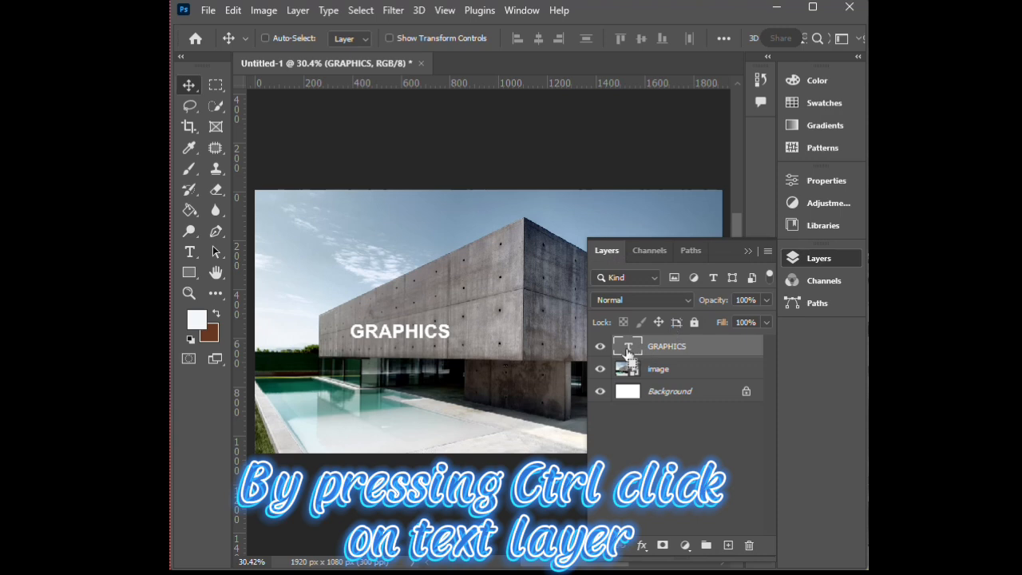
Copy the GRAPHICS text via its outline selection, and add an empty layer above it with the text layer hidden.
ctrl+click(627, 348)
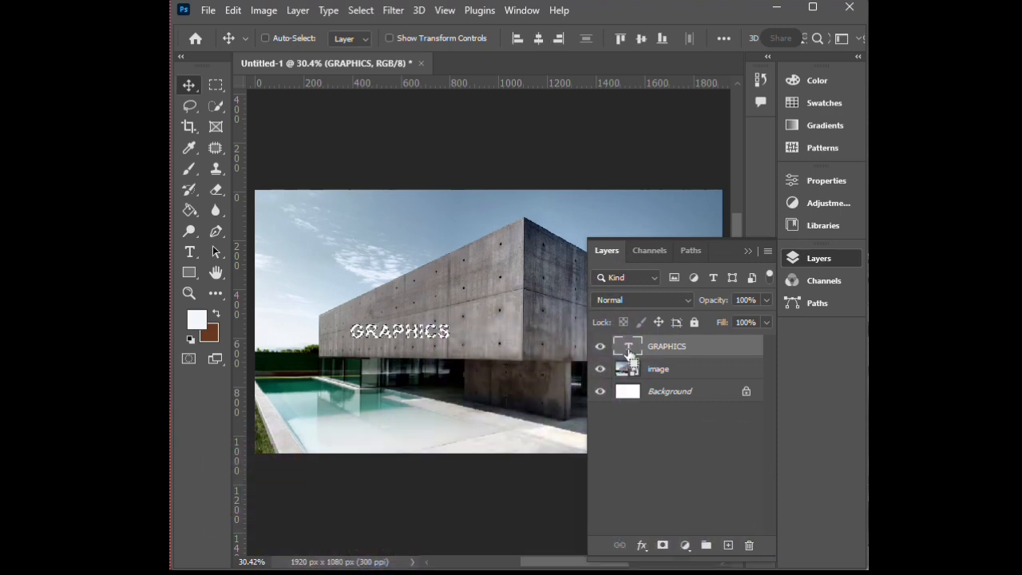
key(ctrl+d)
click(730, 544)
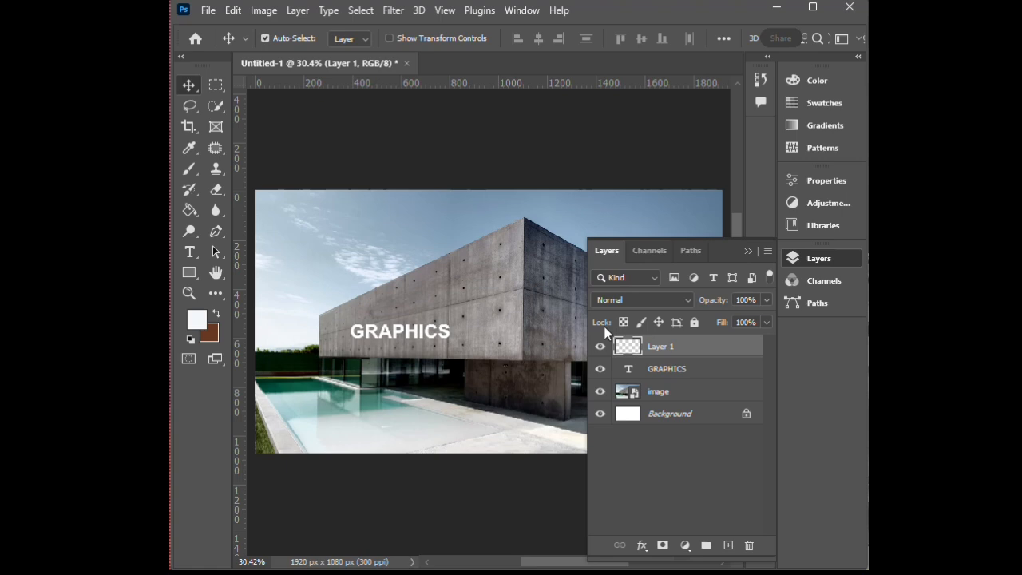
click(600, 369)
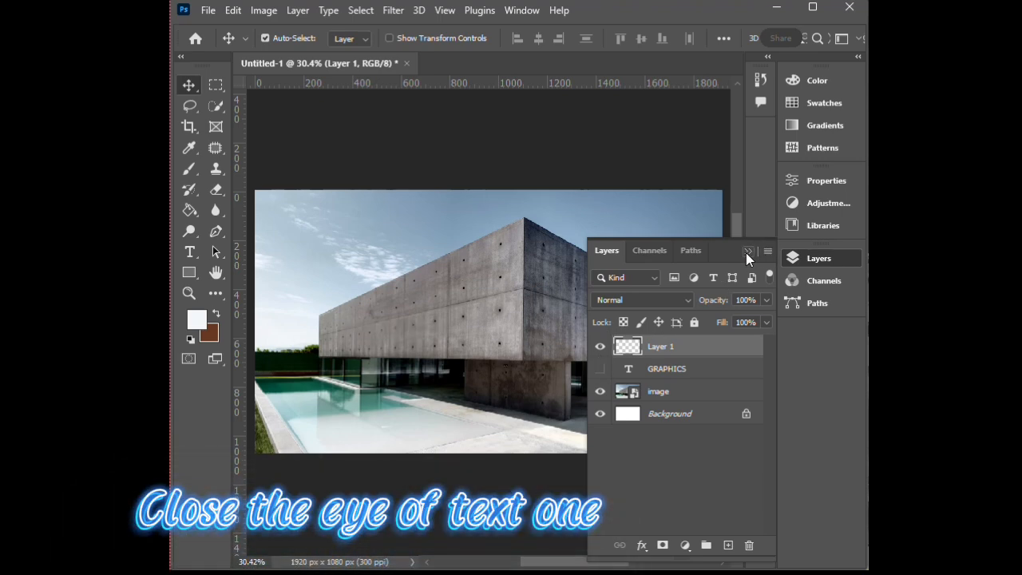
click(747, 252)
Fit a Vanishing Point perspective plane to the upper half of the building's left wall.
click(394, 10)
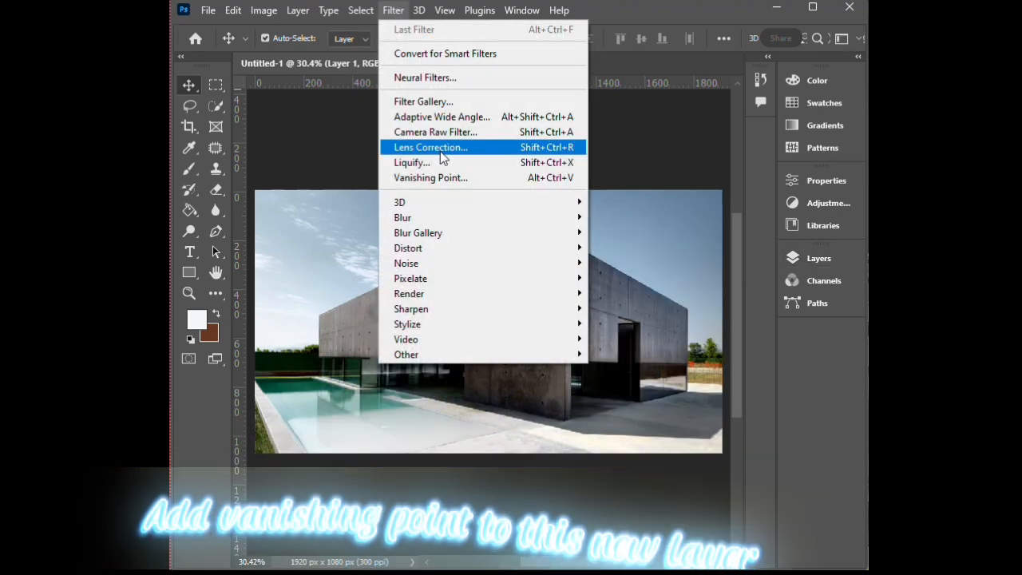
click(449, 177)
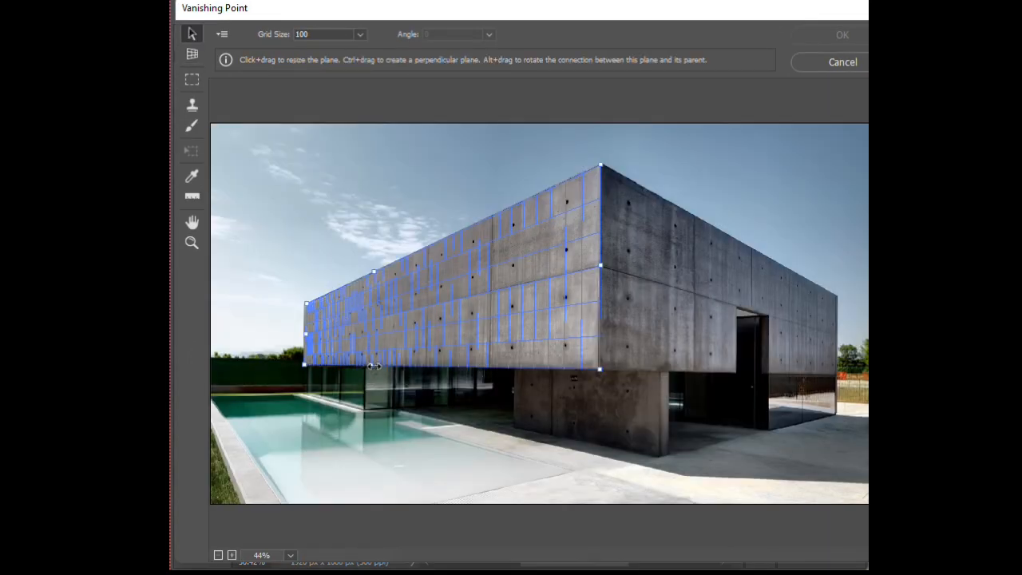
drag(373, 365, 392, 315)
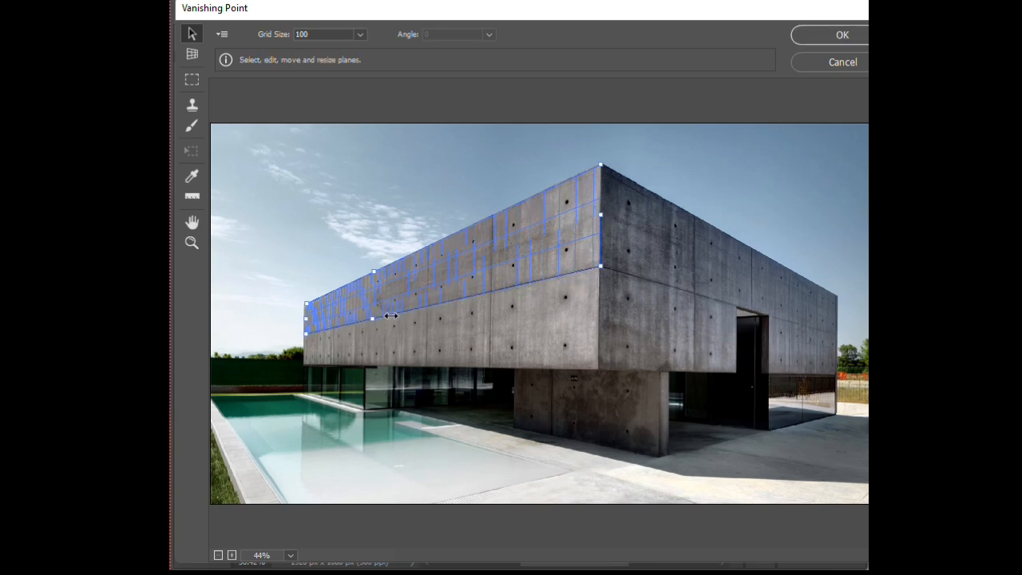
drag(305, 319, 303, 320)
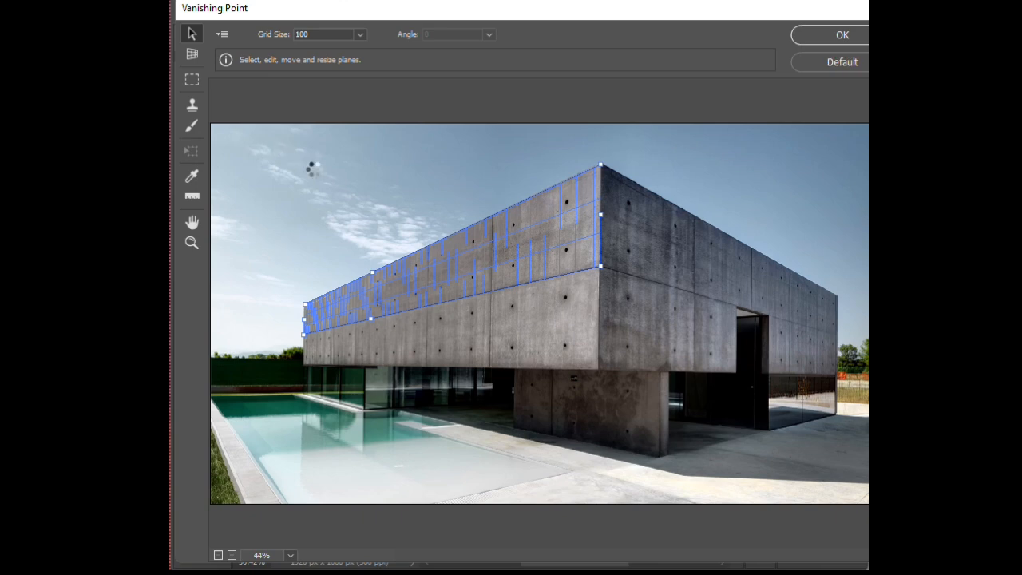
Paste the GRAPHICS text onto the left wall's plane, scale it to nearly fill the plane and apply the Vanishing Point filter.
key(m)
key(ctrl+v)
drag(290, 134, 572, 292)
key(ctrl+t)
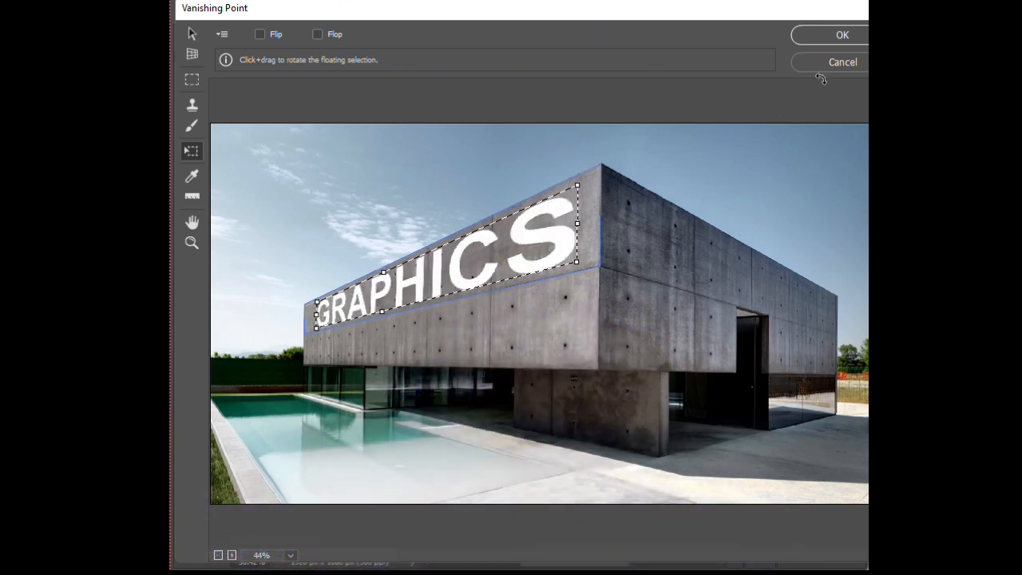
click(841, 33)
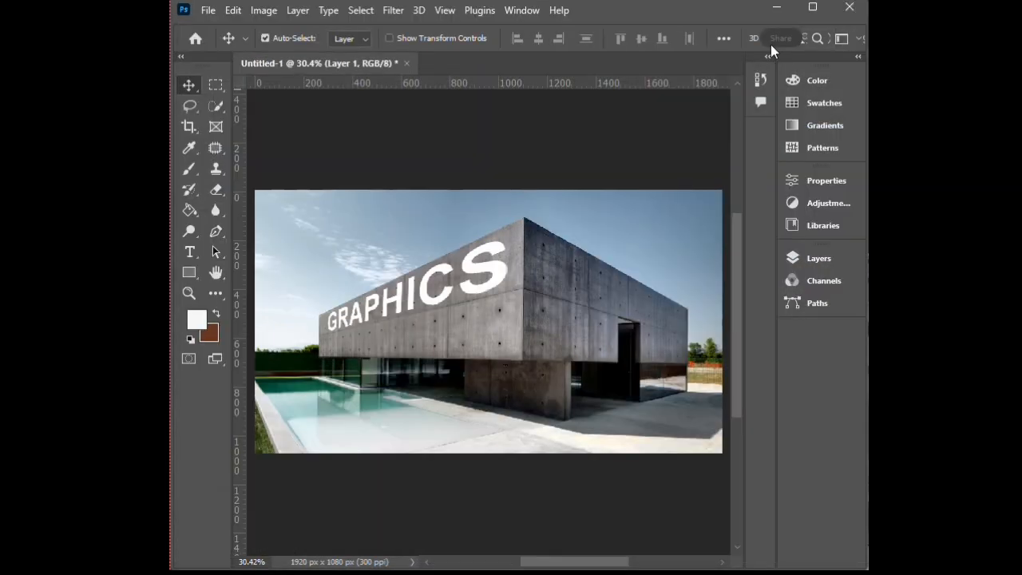
Delete the hidden GRAPHICS text layer.
click(788, 261)
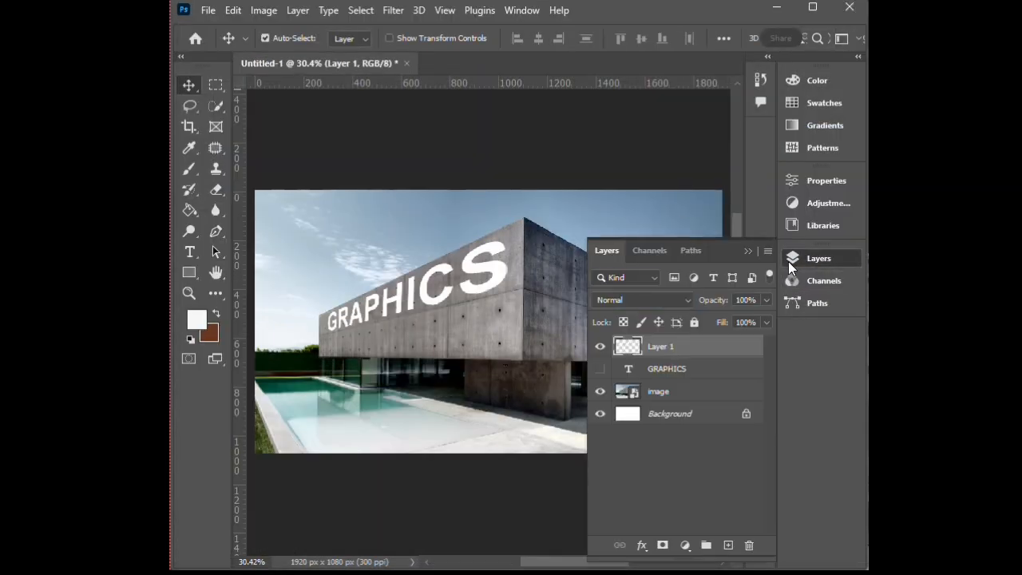
click(702, 369)
key(Delete)
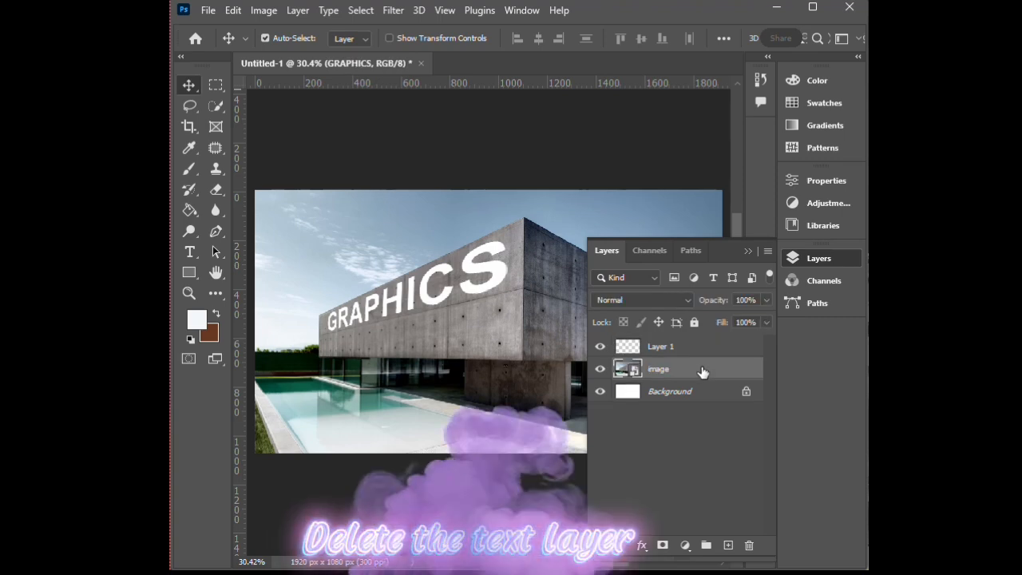
click(747, 252)
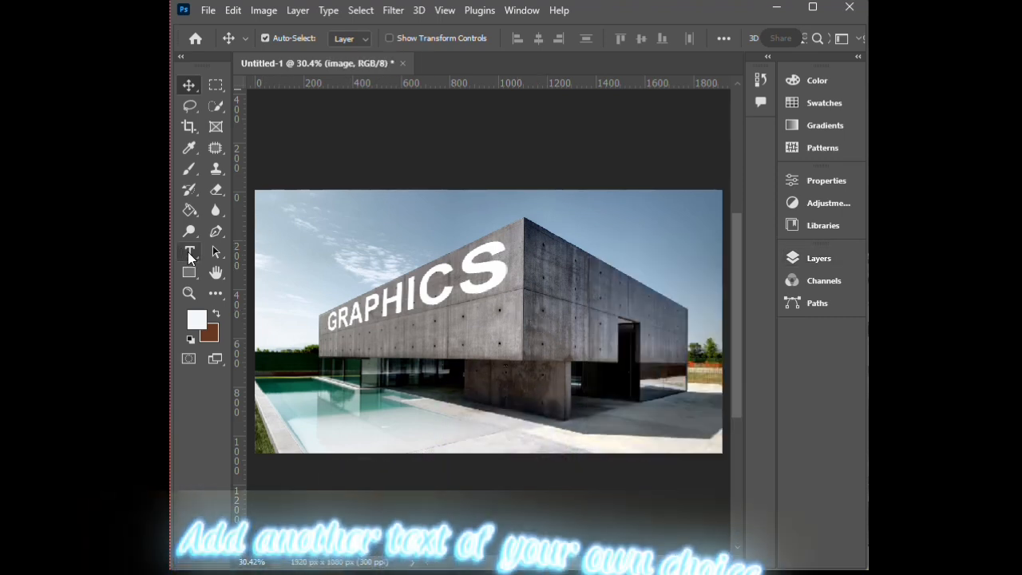
Add the text "MIRROR" over the upper part of the building's right wall.
click(189, 254)
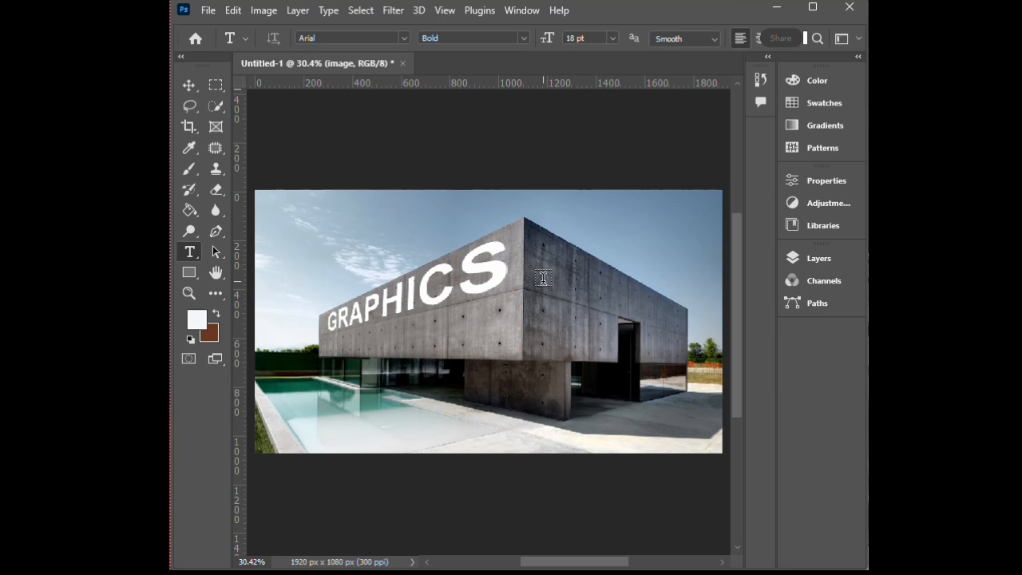
click(541, 278)
key(BackSpace)
text(MIRROR)
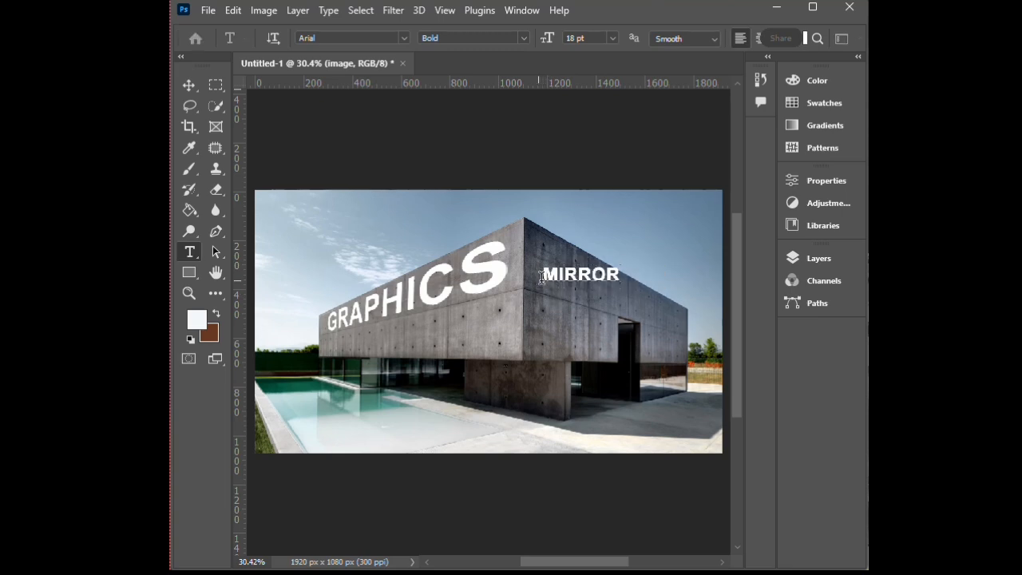
click(189, 85)
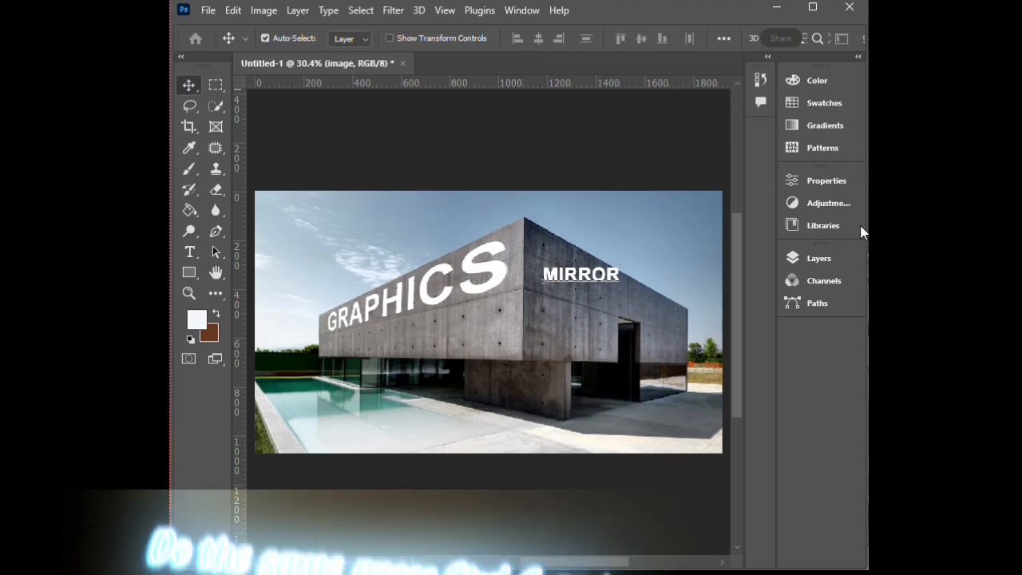
Copy the MIRROR text's outline selection, add an empty layer at the top of the layer stack and hide the text layer.
click(814, 260)
ctrl+click(629, 370)
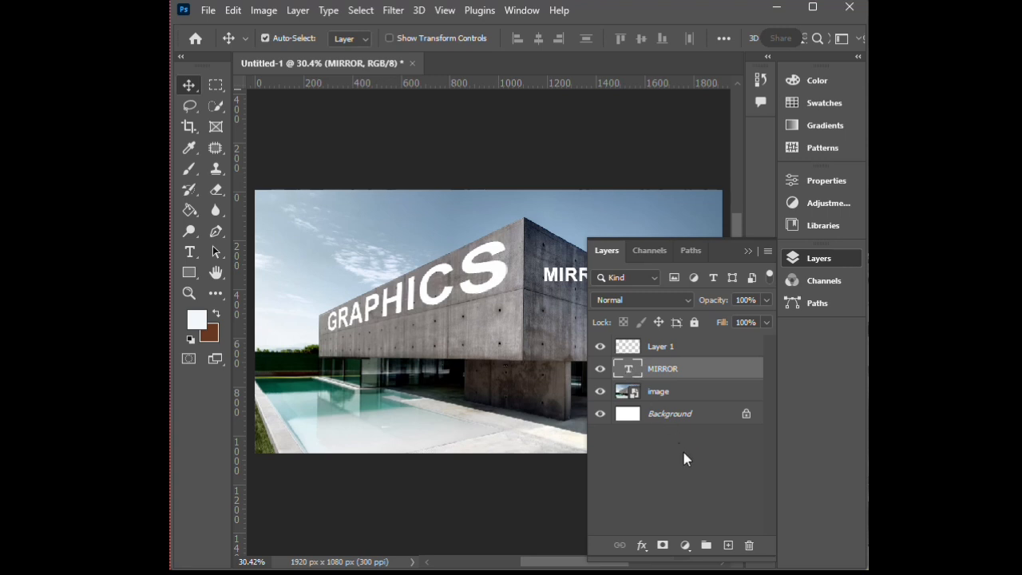
click(728, 546)
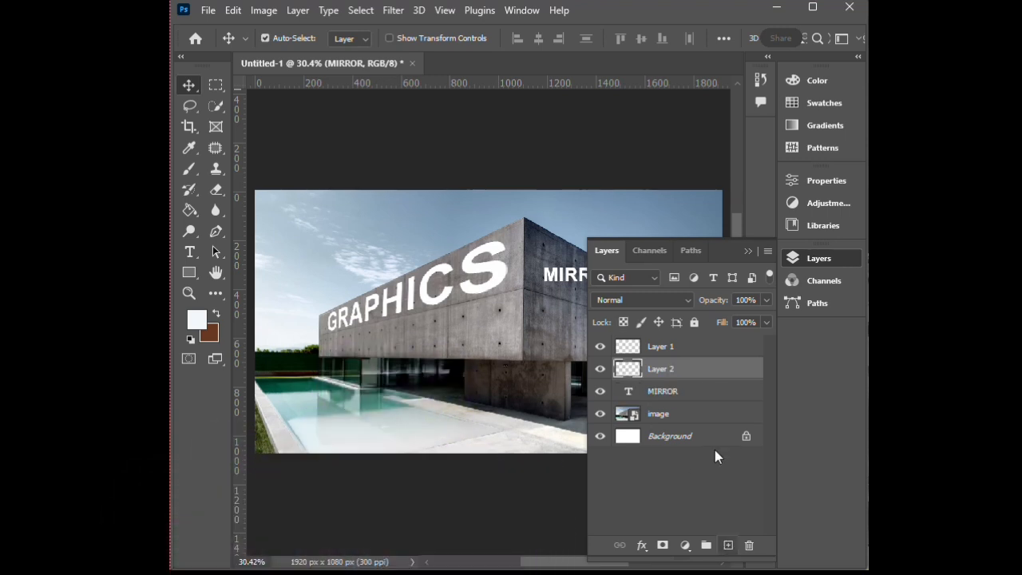
drag(696, 372, 683, 345)
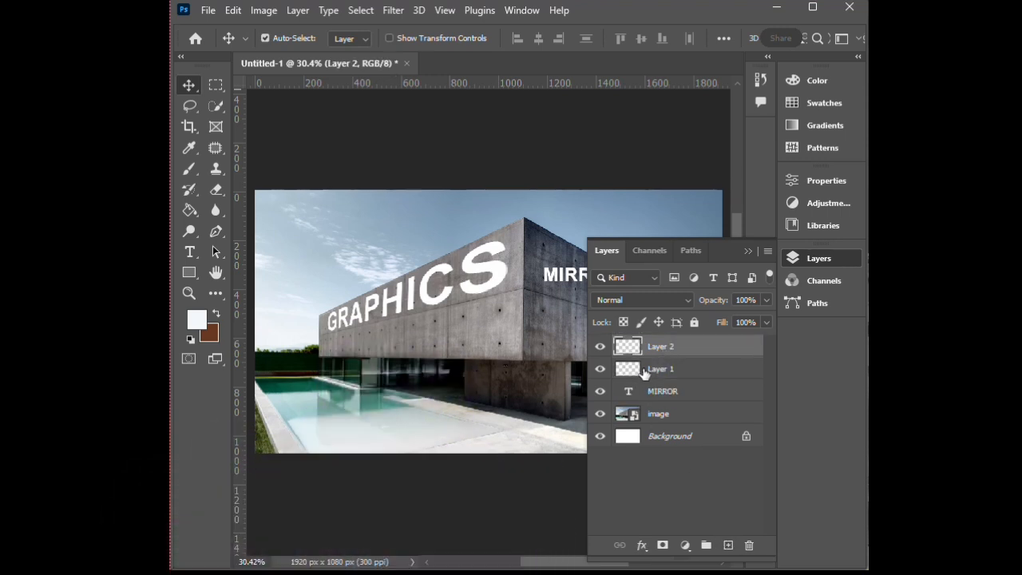
click(599, 391)
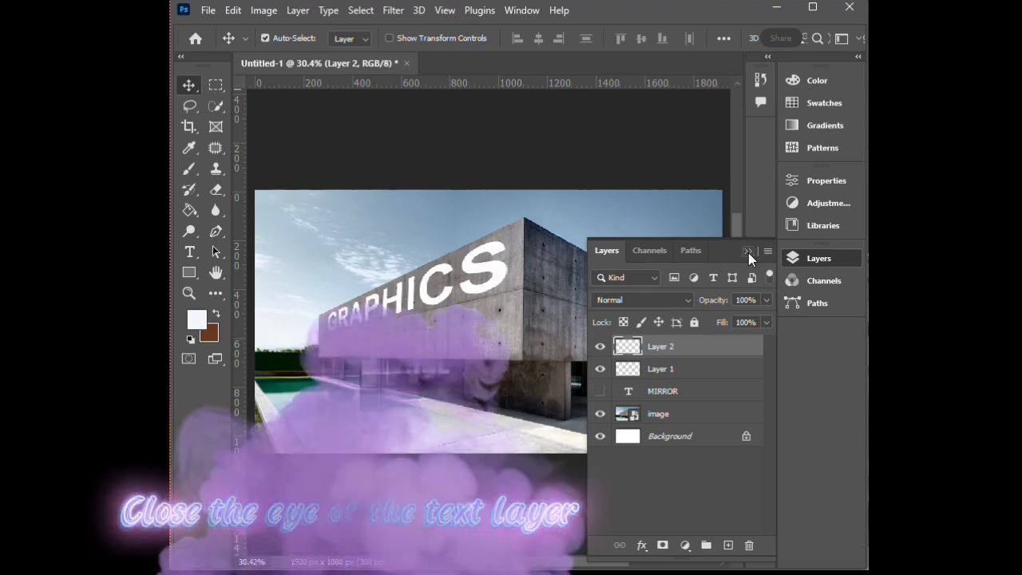
click(748, 251)
Create a second Vanishing Point plane on the upper half of the building's right wall, with its side edges aligned to the wall corners.
click(391, 11)
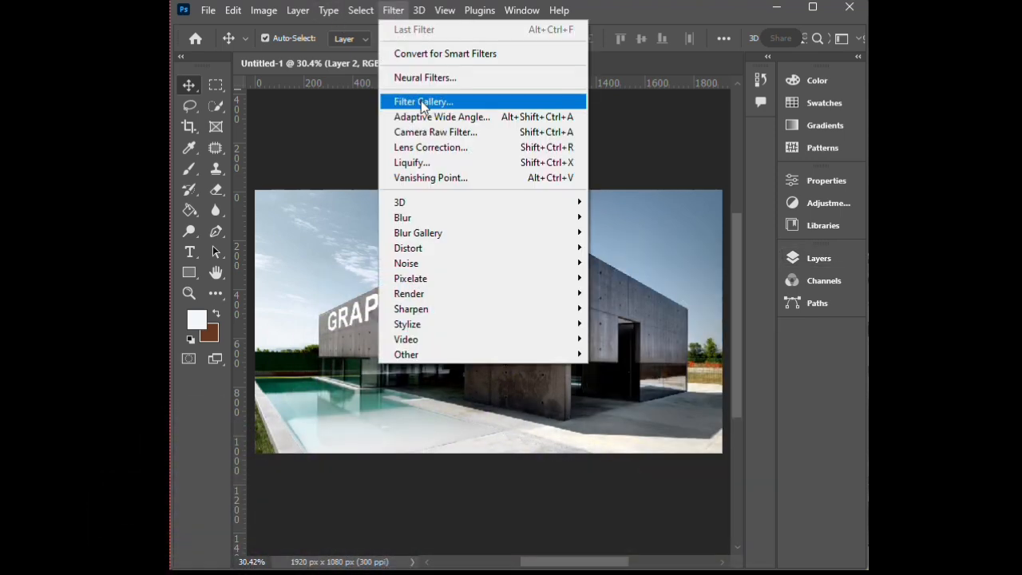
click(438, 183)
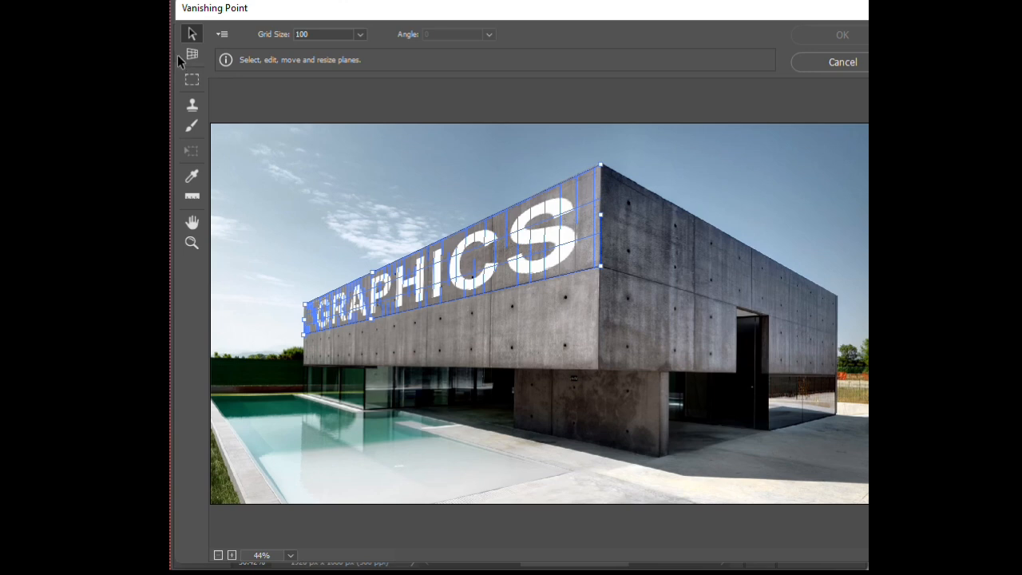
click(188, 54)
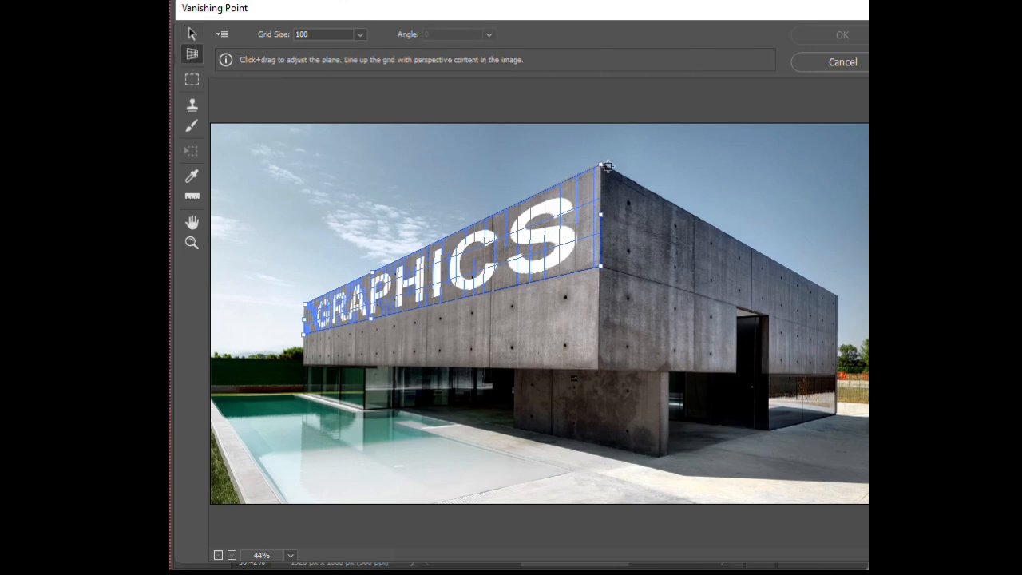
click(608, 166)
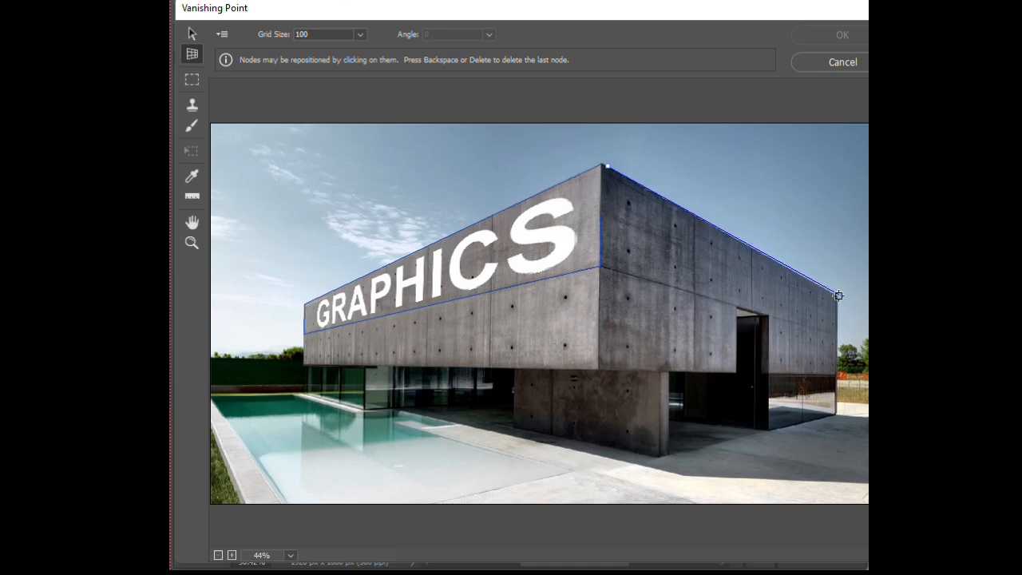
click(838, 297)
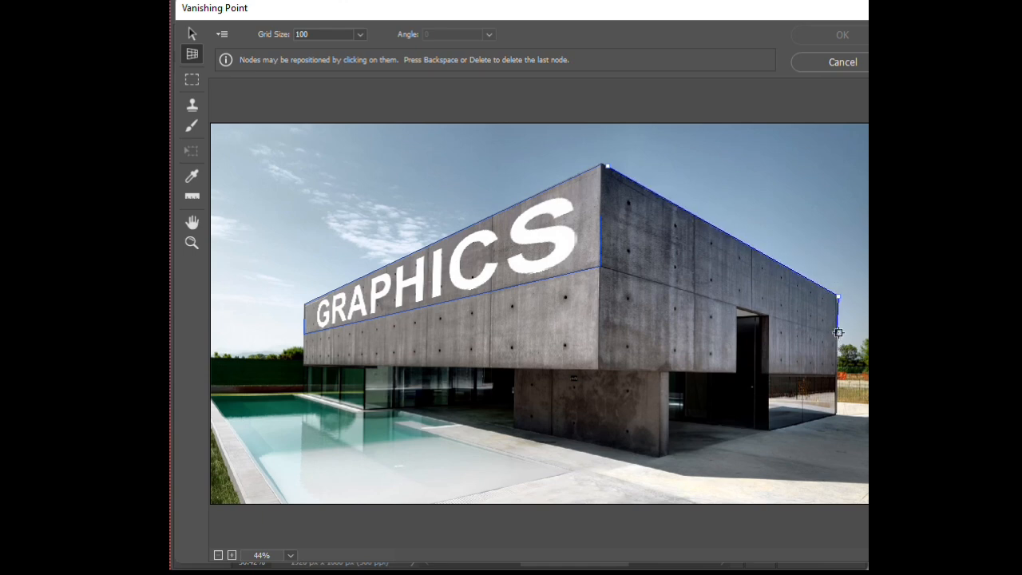
click(837, 332)
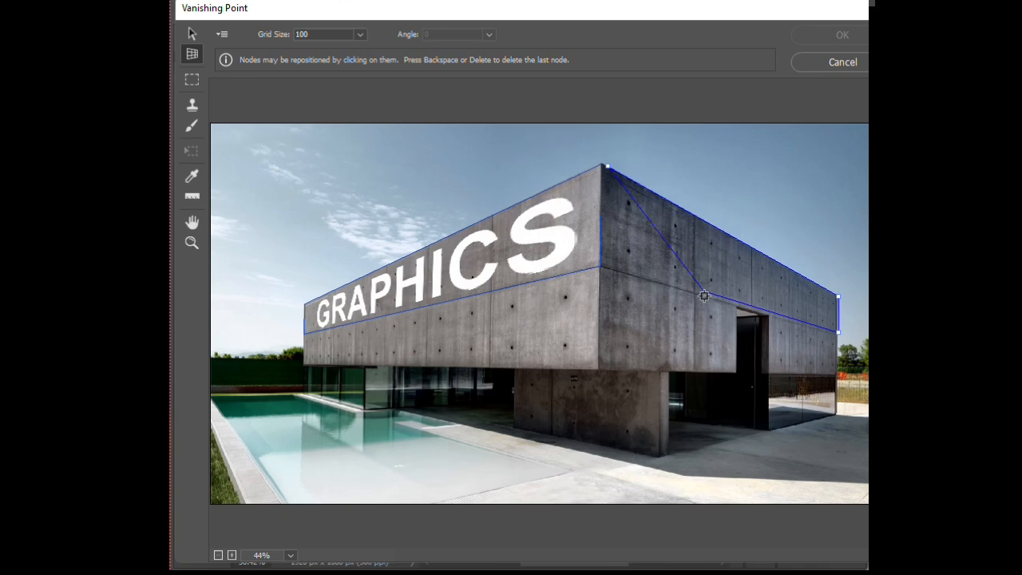
click(607, 269)
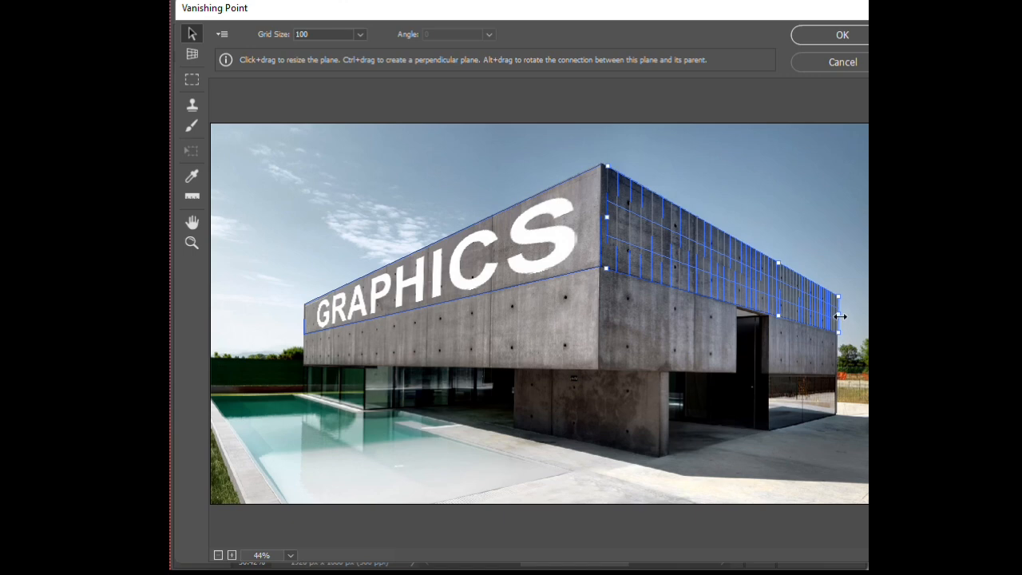
drag(840, 315, 839, 315)
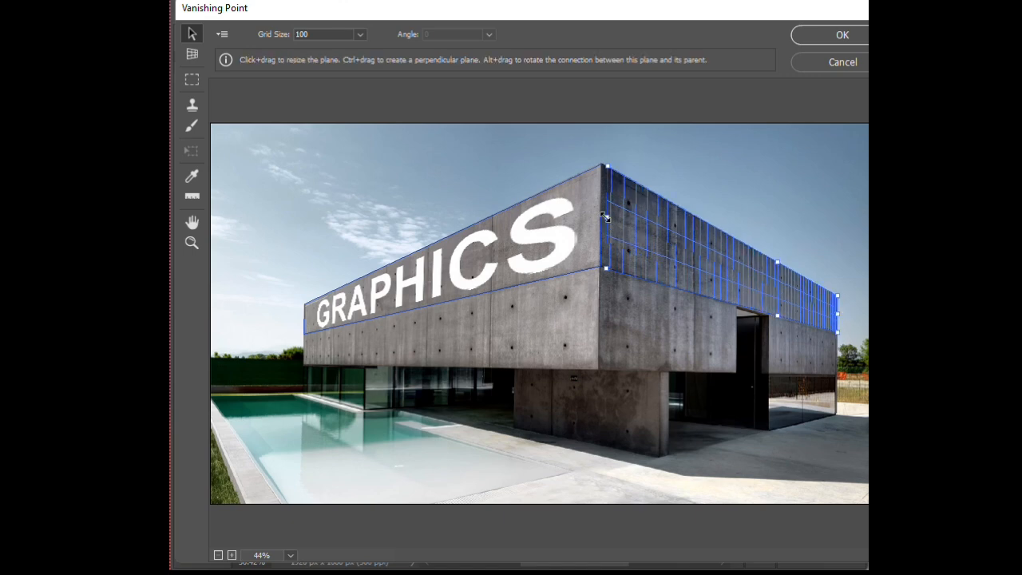
drag(605, 217, 600, 215)
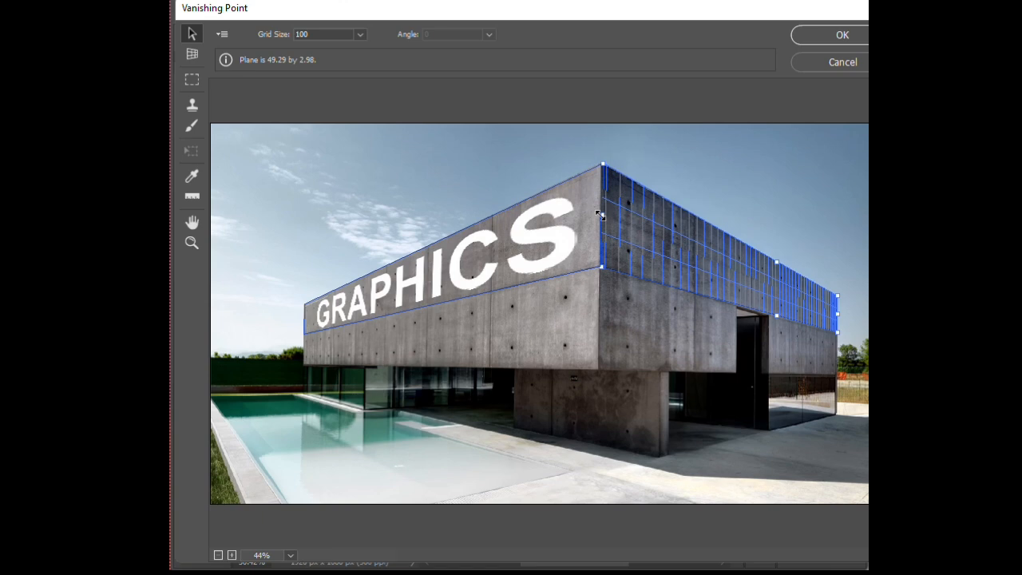
Paste the MIRROR text onto the right wall's plane, scale it to nearly fill the plane and apply the Vanishing Point filter.
key(ctrl+v)
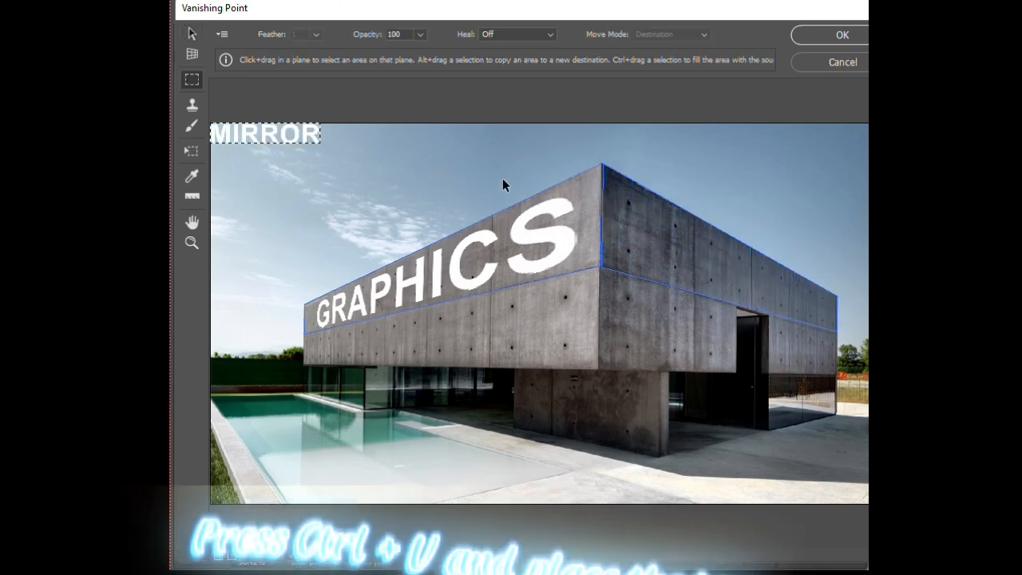
drag(245, 142, 713, 280)
key(t)
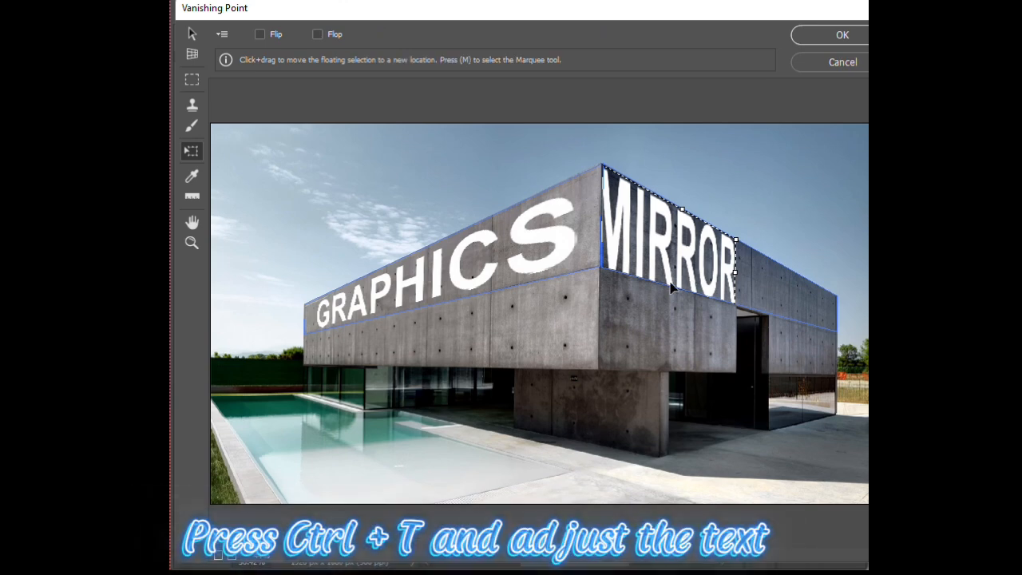
drag(683, 210, 699, 236)
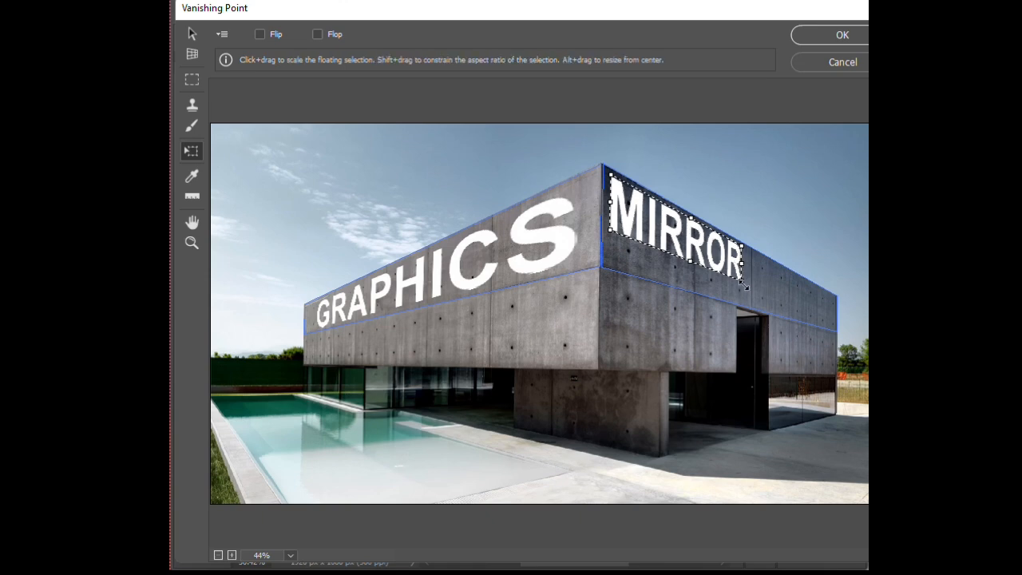
drag(747, 288, 832, 326)
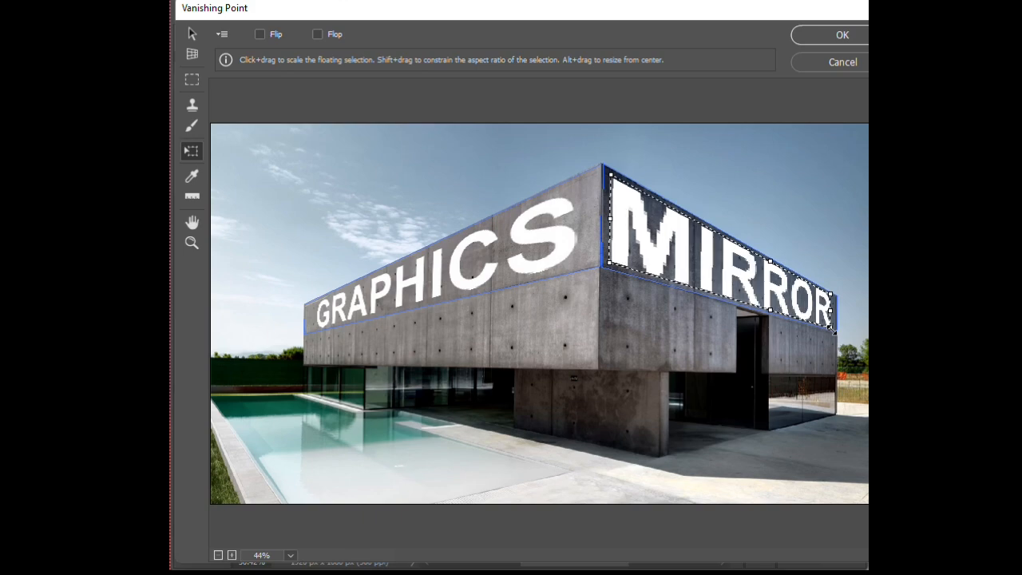
click(853, 37)
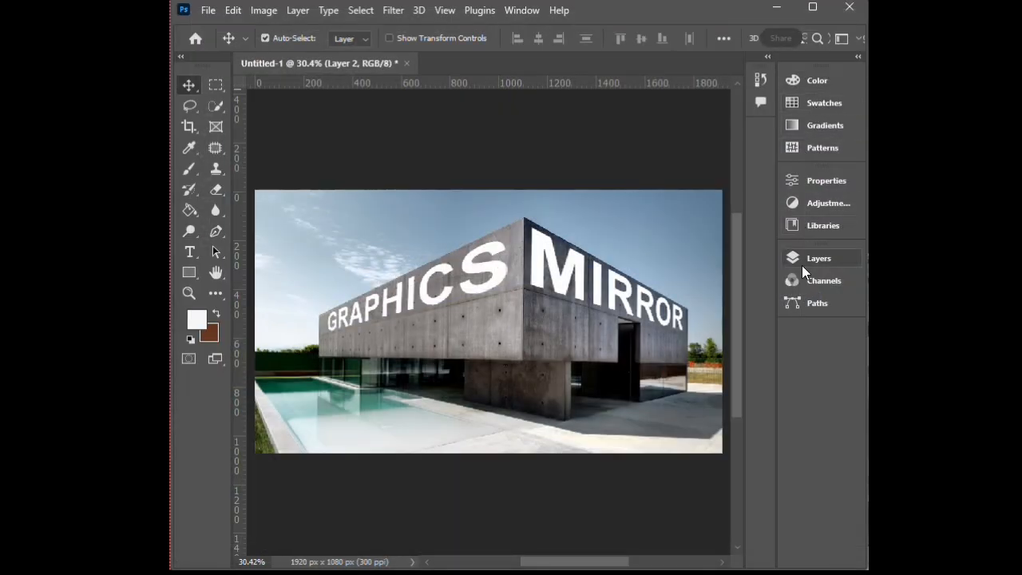
In the MIRROR artwork layer's (Layer 2) blending options, split the Underlying Layer black slider of Blend If to 0 / 70.
click(802, 263)
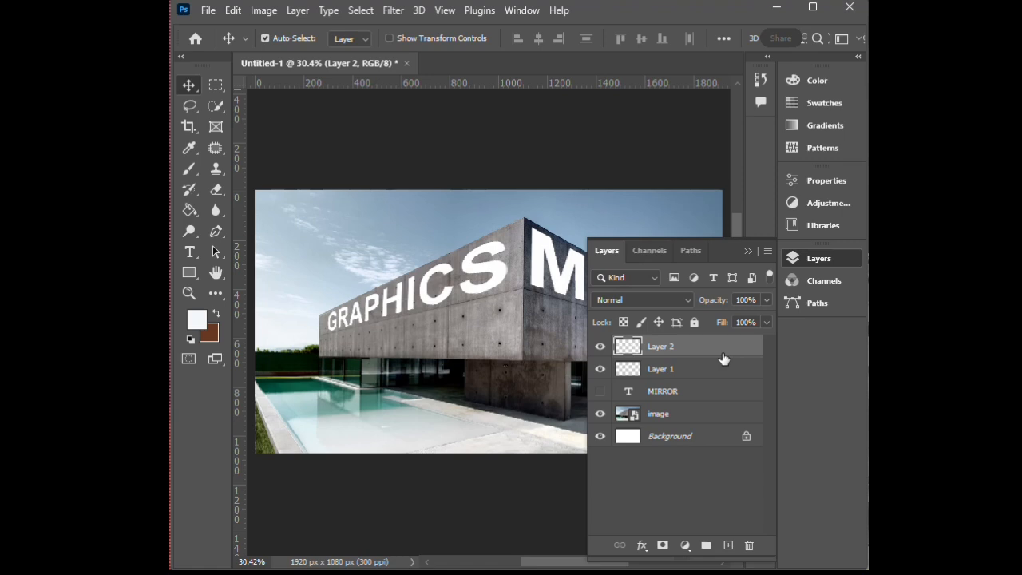
click(641, 544)
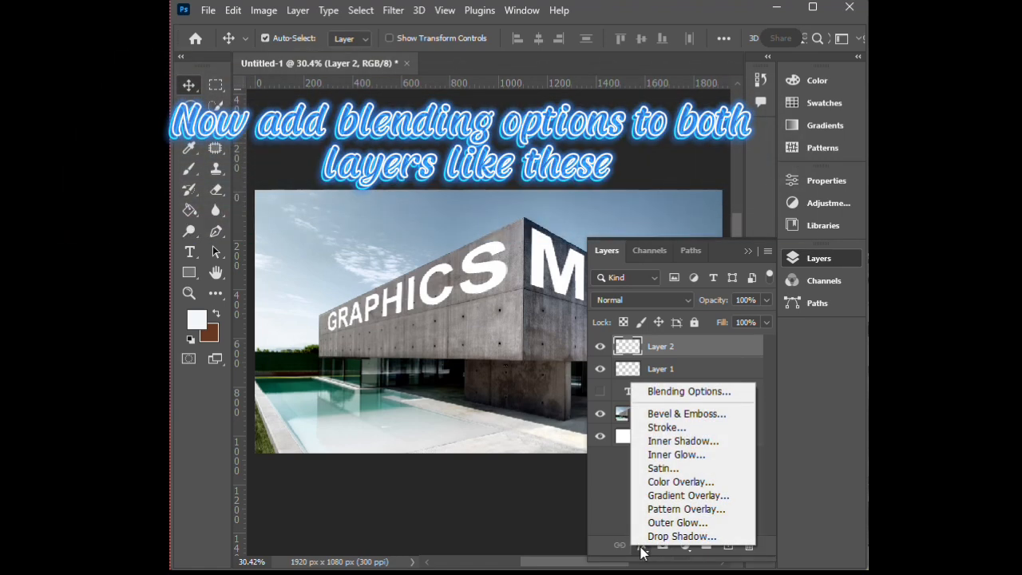
click(669, 392)
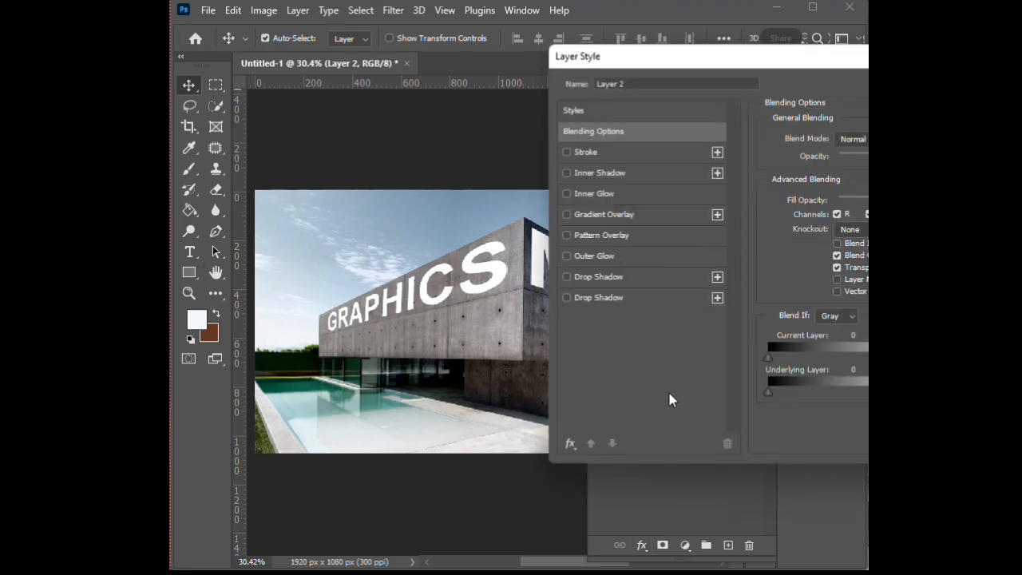
drag(700, 57, 393, 395)
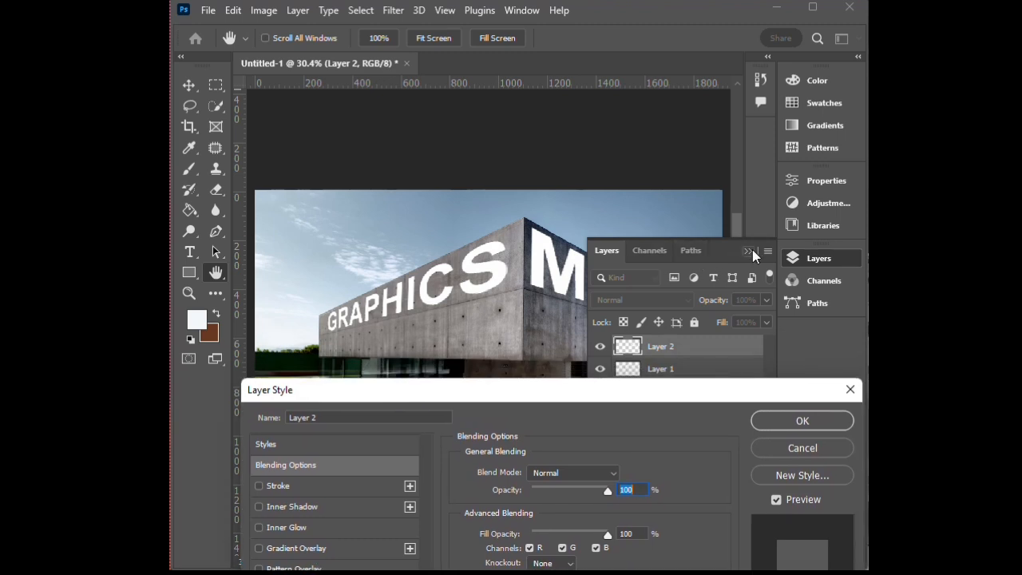
click(751, 250)
drag(671, 394, 575, 54)
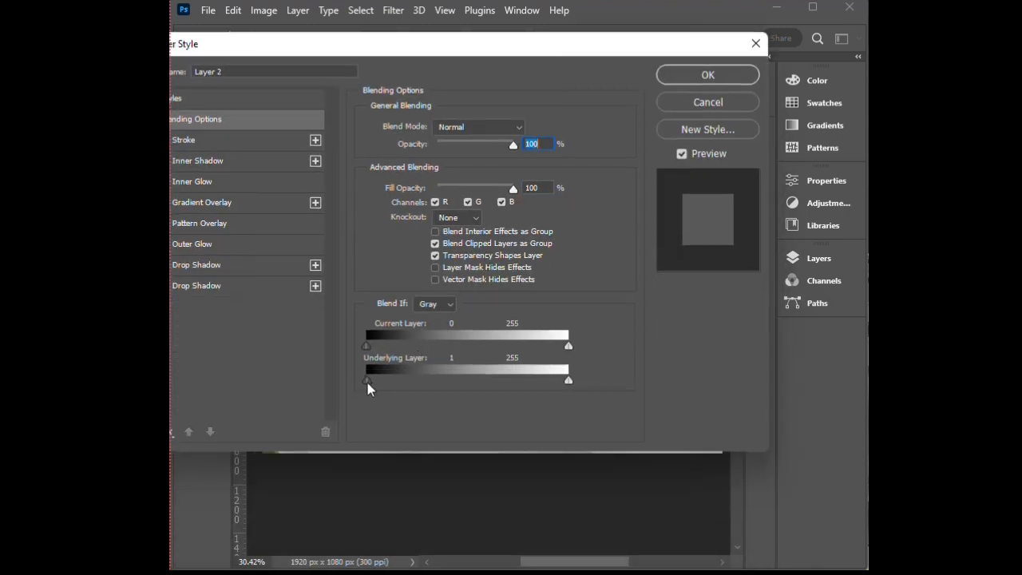
key(alt)
drag(369, 380, 422, 386)
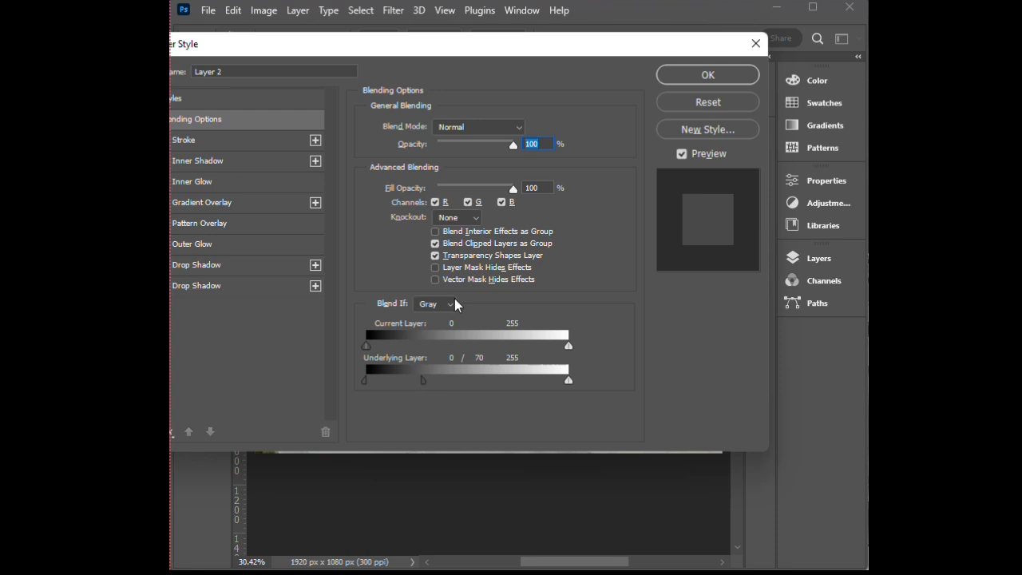
Raise the upper half of Layer 2's split Underlying Layer black slider to 114 and apply the blending options.
drag(518, 55, 556, 122)
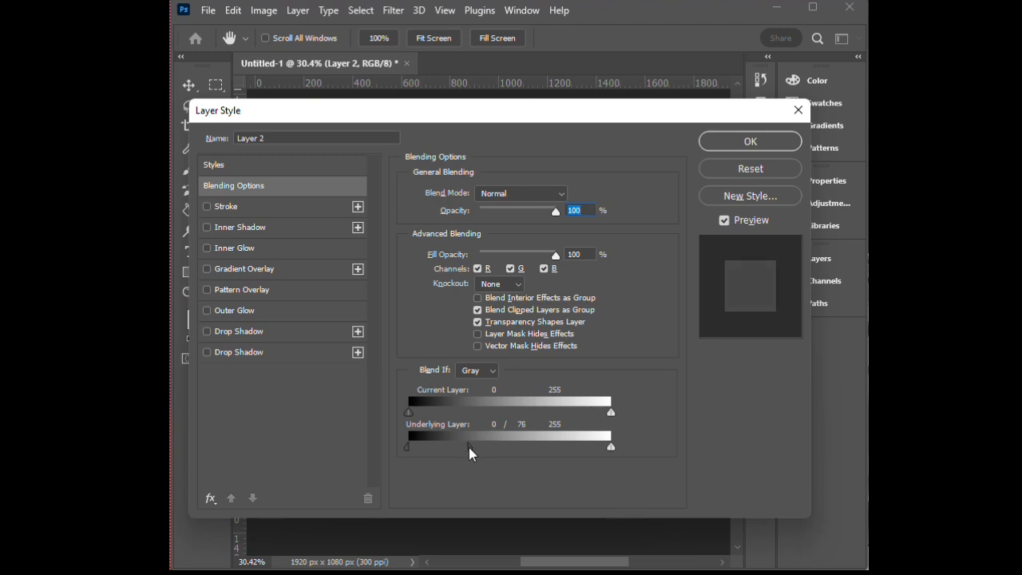
drag(469, 110, 480, 158)
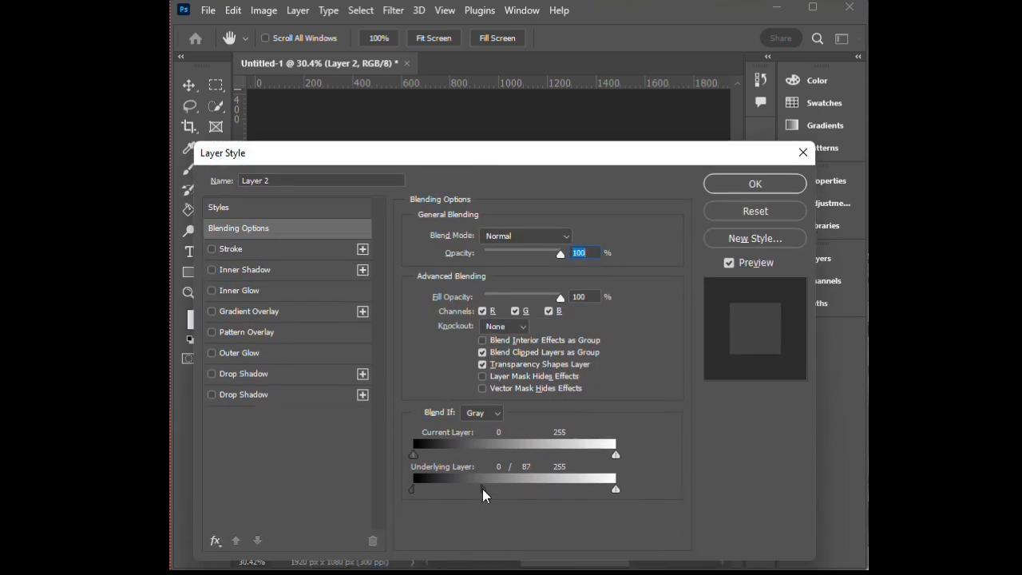
drag(482, 489, 494, 488)
drag(497, 158, 504, 179)
key(alt)
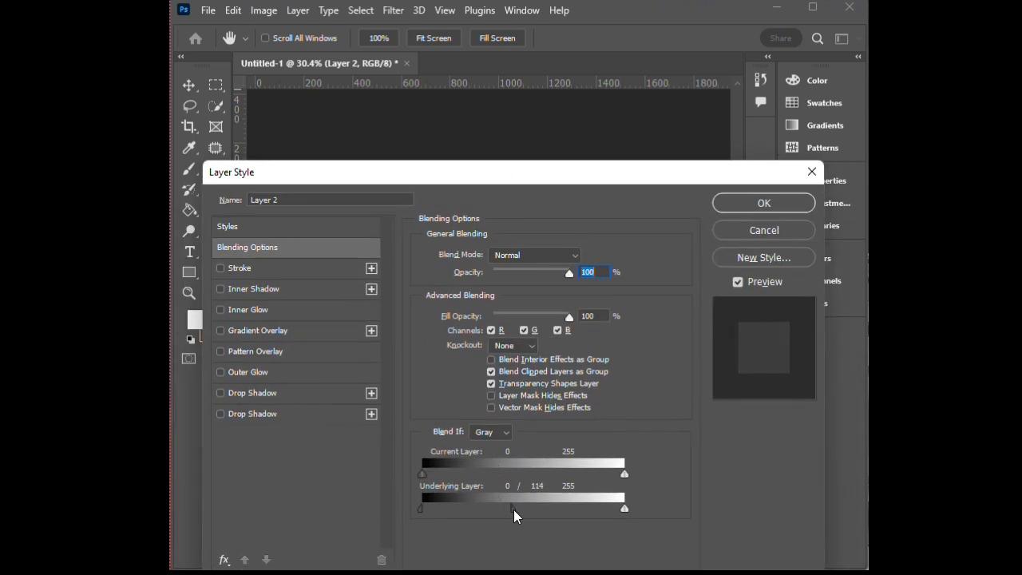
drag(539, 179, 558, 382)
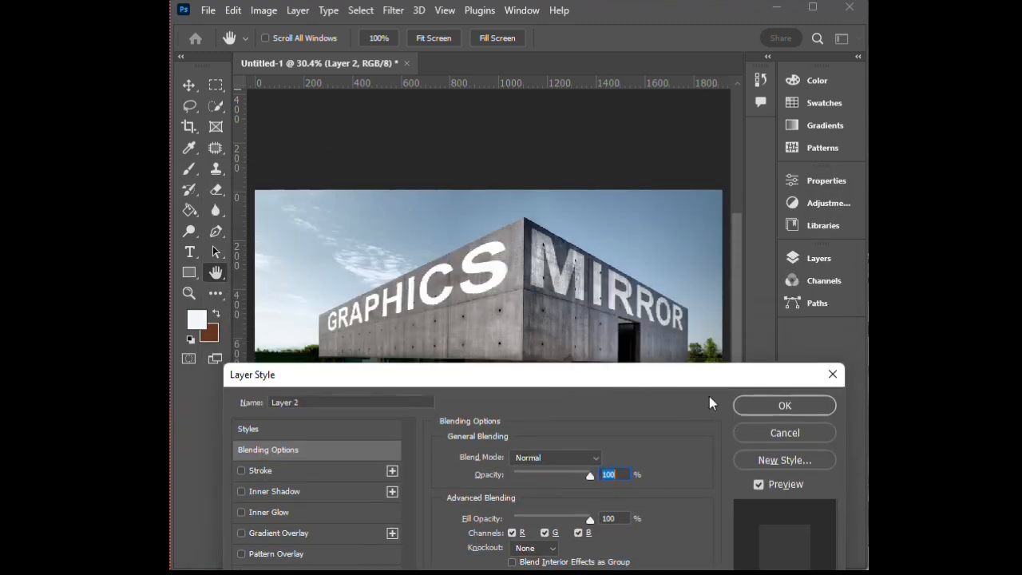
drag(689, 383, 652, 219)
click(749, 243)
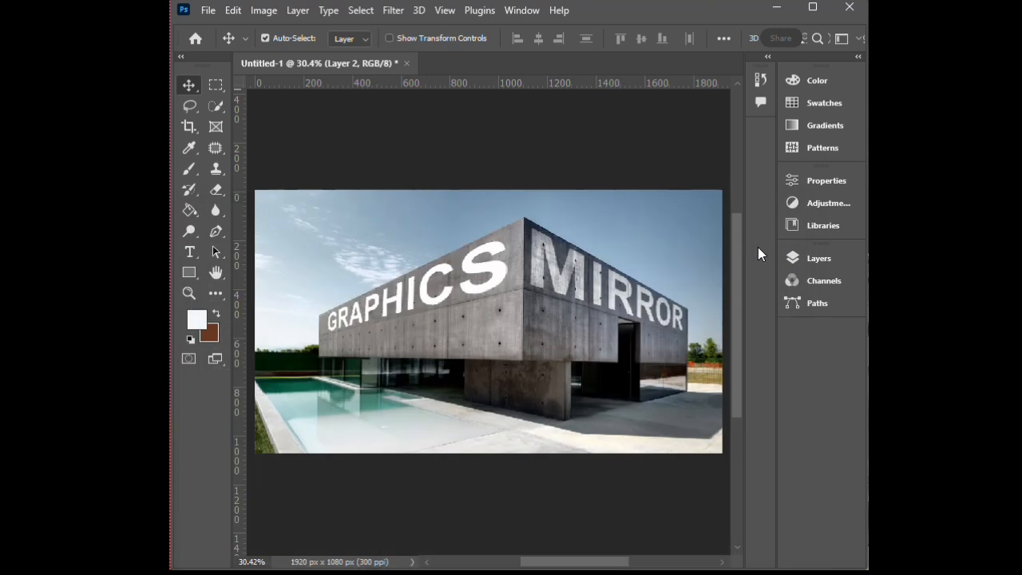
In the GRAPHICS artwork layer's (Layer 1) blending options, split the Underlying Layer black slider of Blend If to 0 / 130.
click(800, 253)
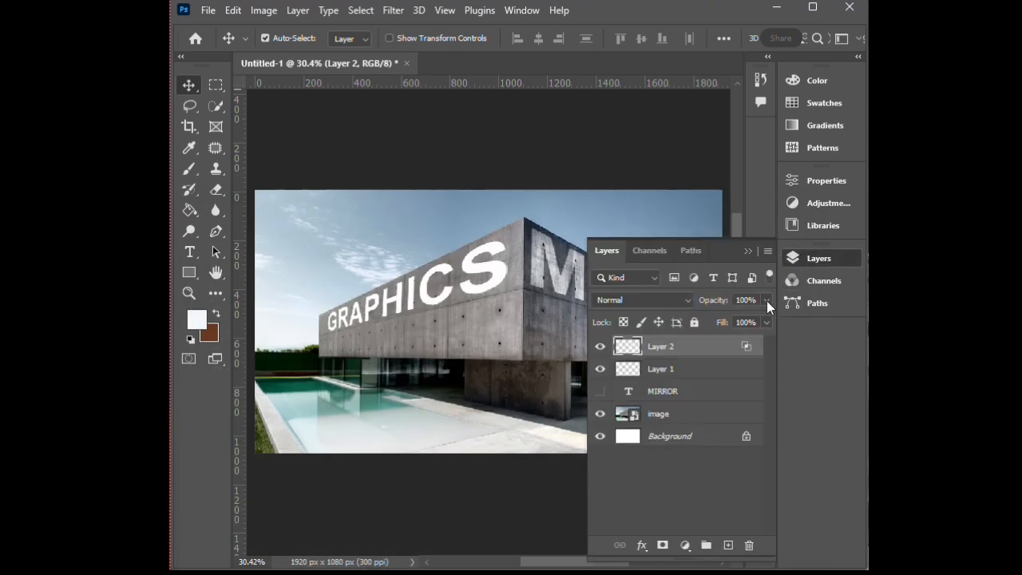
click(711, 370)
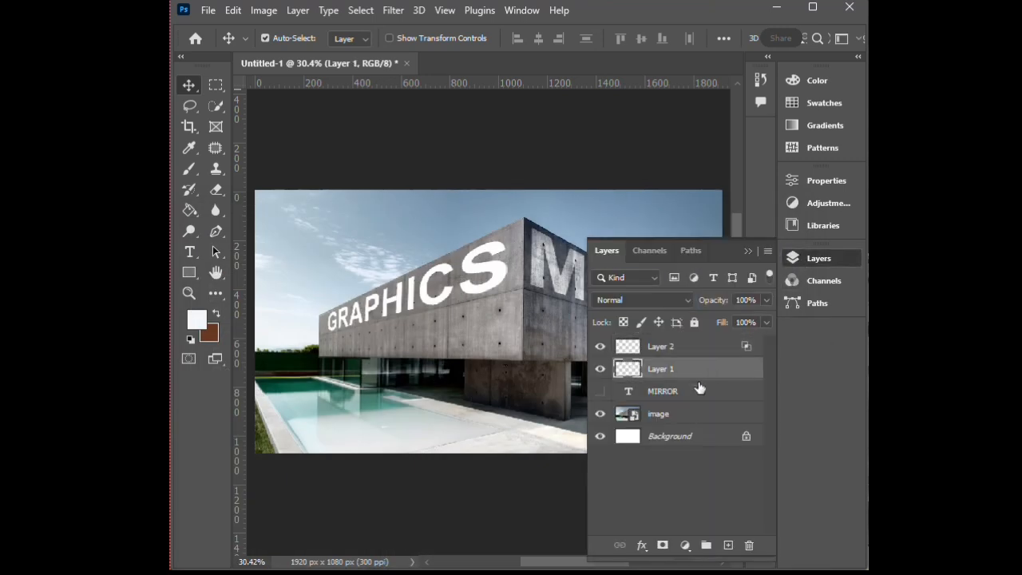
click(639, 546)
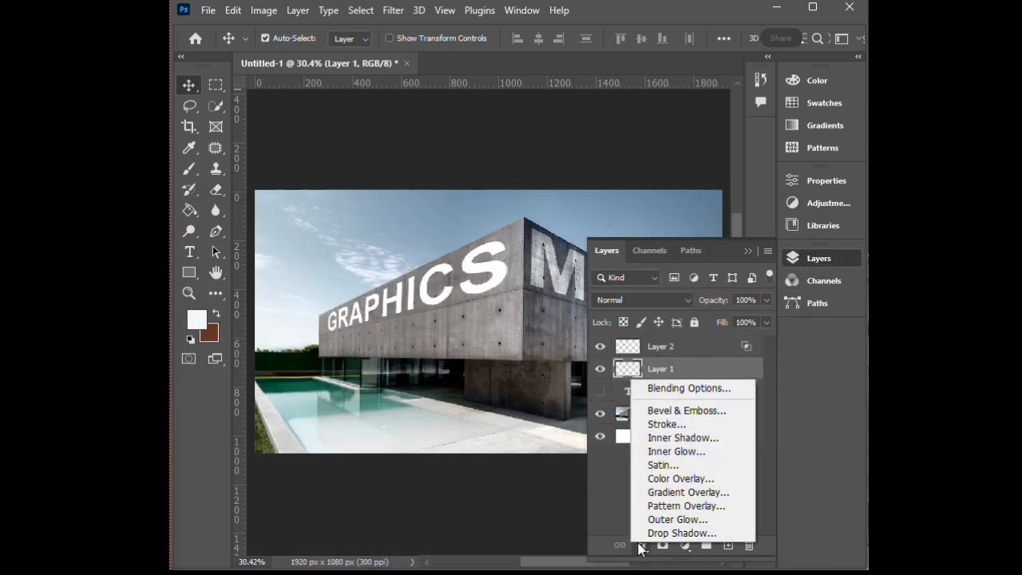
click(677, 389)
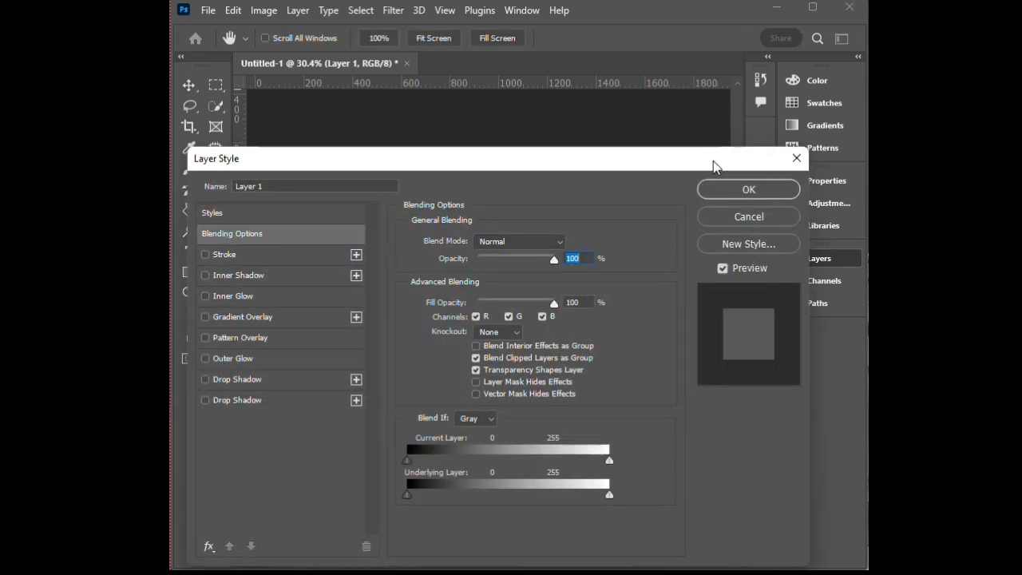
drag(713, 161, 728, 332)
click(747, 250)
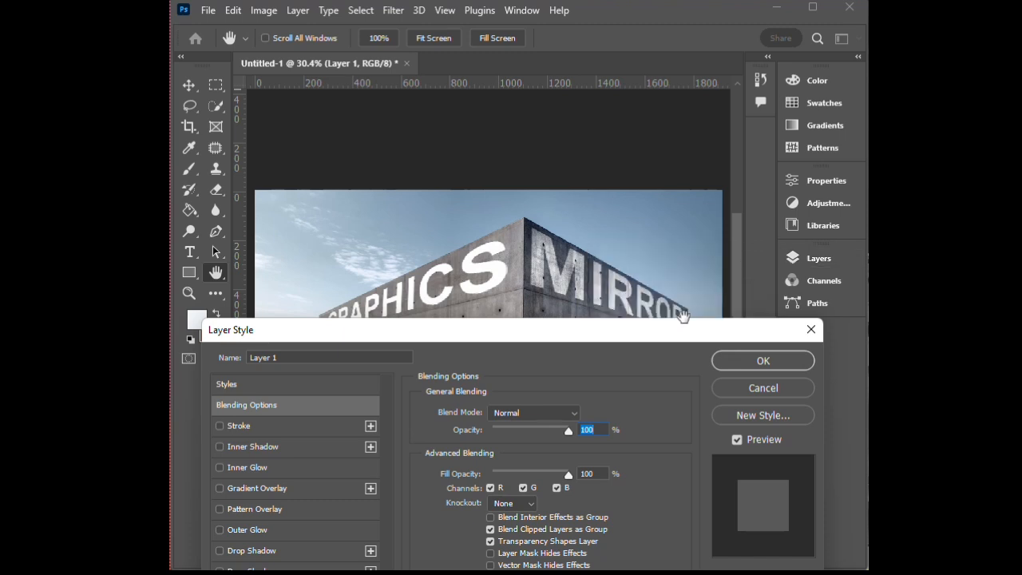
drag(588, 337, 585, 163)
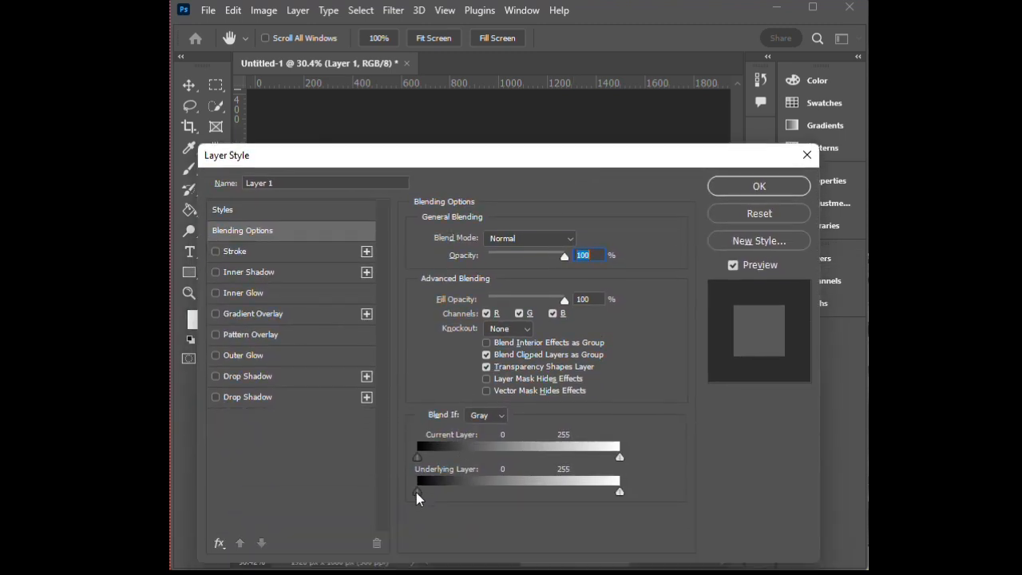
drag(418, 490, 481, 493)
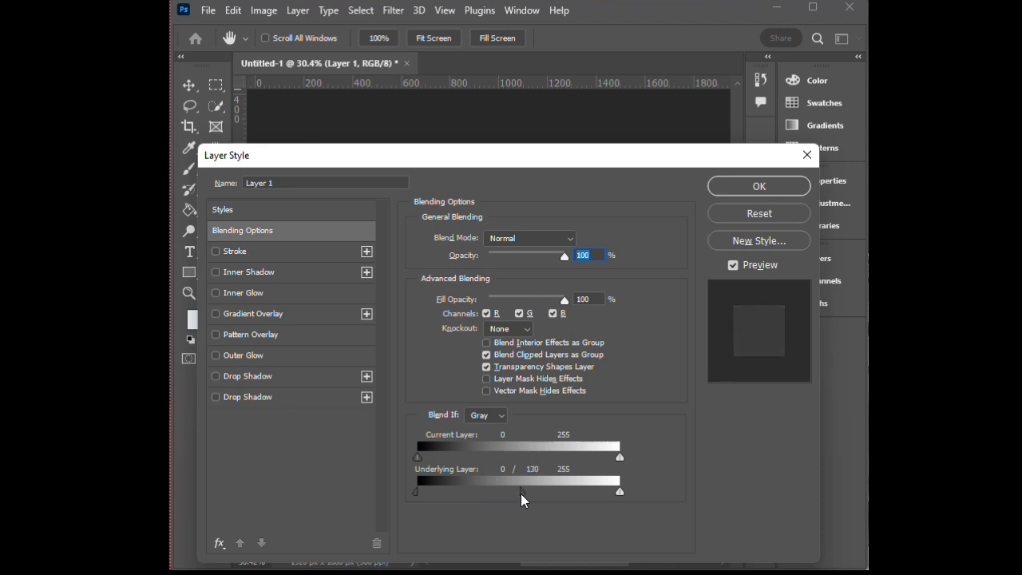
Raise the upper half of Layer 1's split Underlying Layer black slider to 196, then further towards white, and apply the blending options.
drag(490, 157, 534, 210)
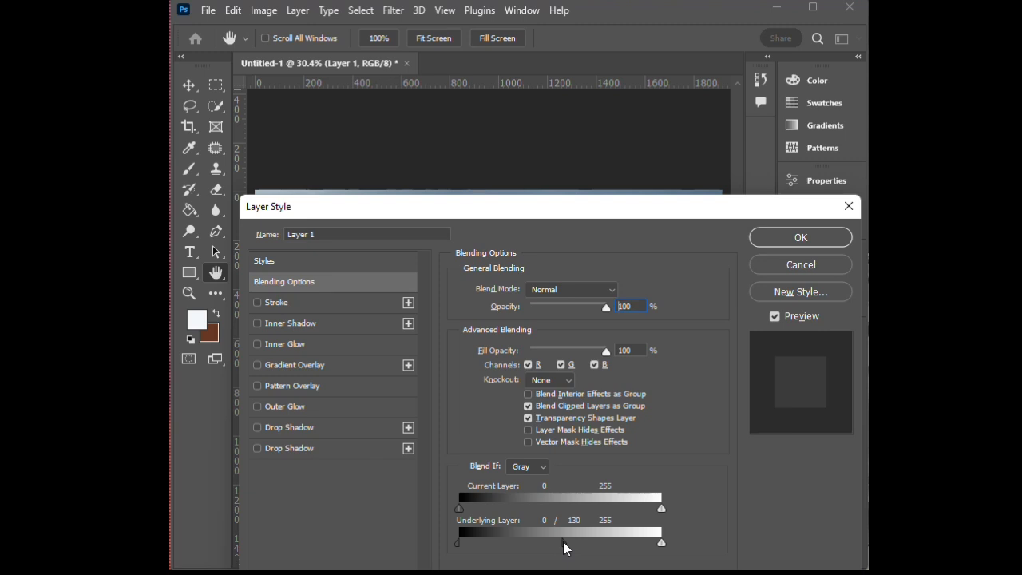
drag(564, 544, 595, 544)
drag(563, 214, 543, 191)
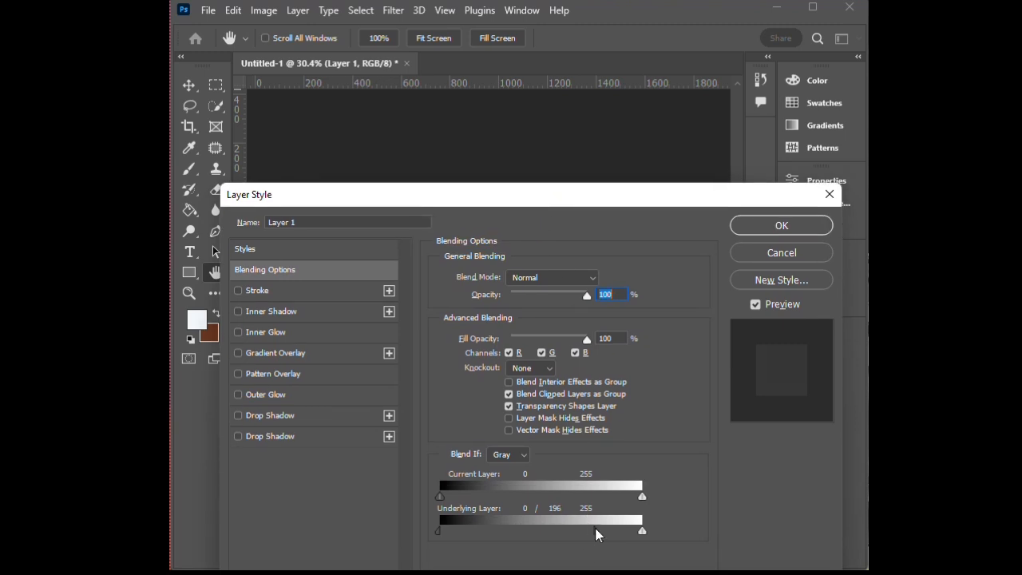
mouse_move(536, 196)
mouse_down()
mouse_move(589, 338)
mouse_move(588, 413)
mouse_move(546, 253)
mouse_move(545, 187)
mouse_up()
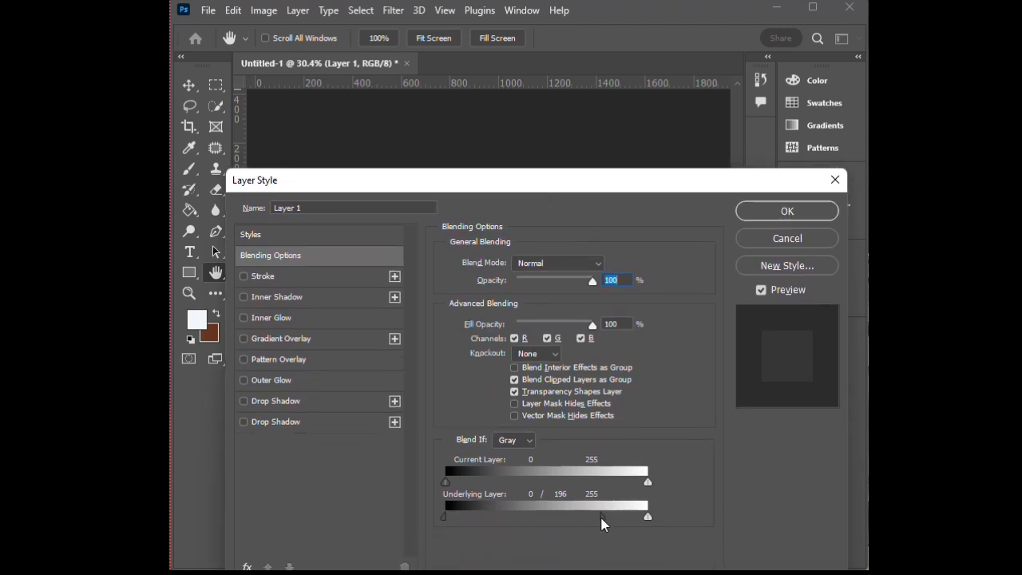
drag(602, 515, 624, 516)
drag(524, 195, 574, 373)
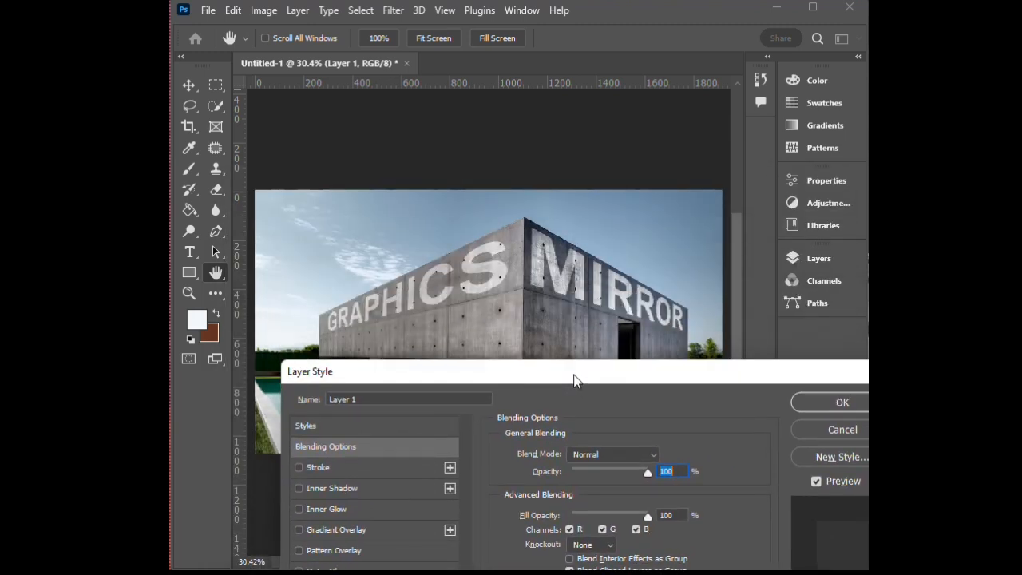
click(815, 402)
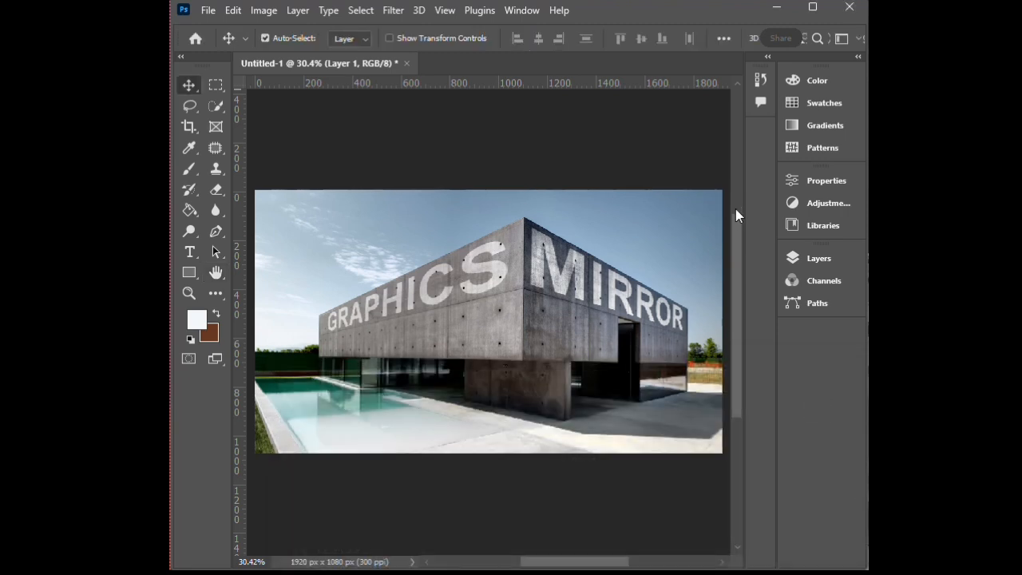